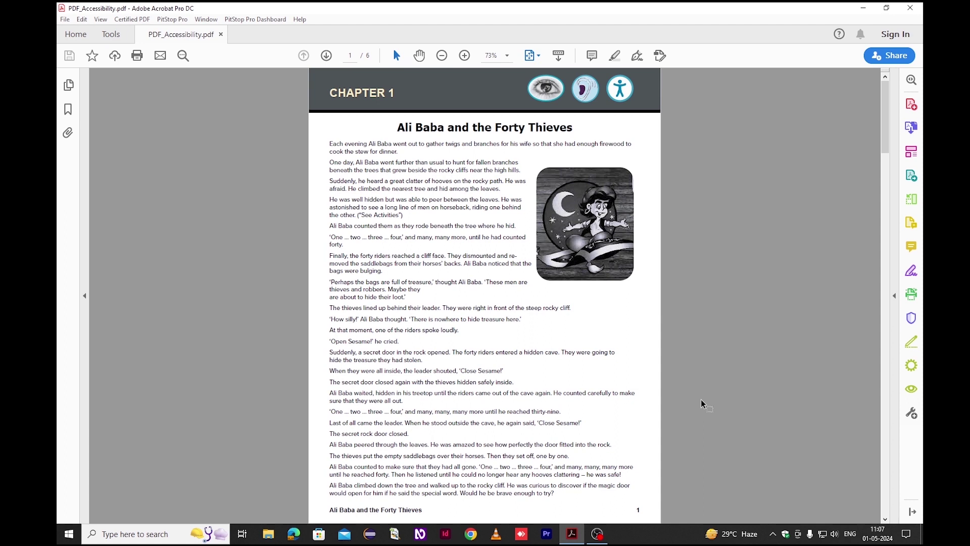
# Display the PDF's tag tree in the navigation pane and add the Accessibility tool to the document's tool shortcuts.
pyautogui.rightClick(63, 183)
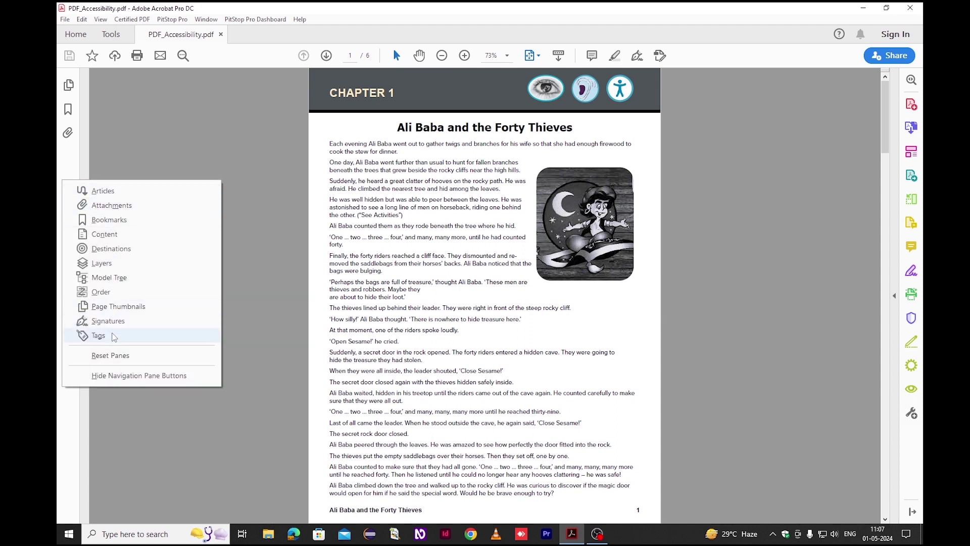
pyautogui.click(98, 336)
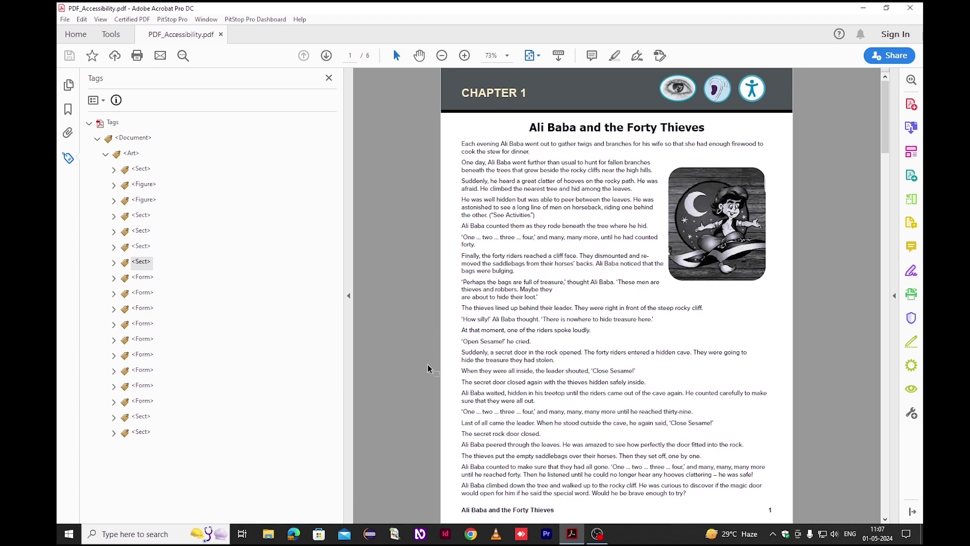
pyautogui.click(110, 36)
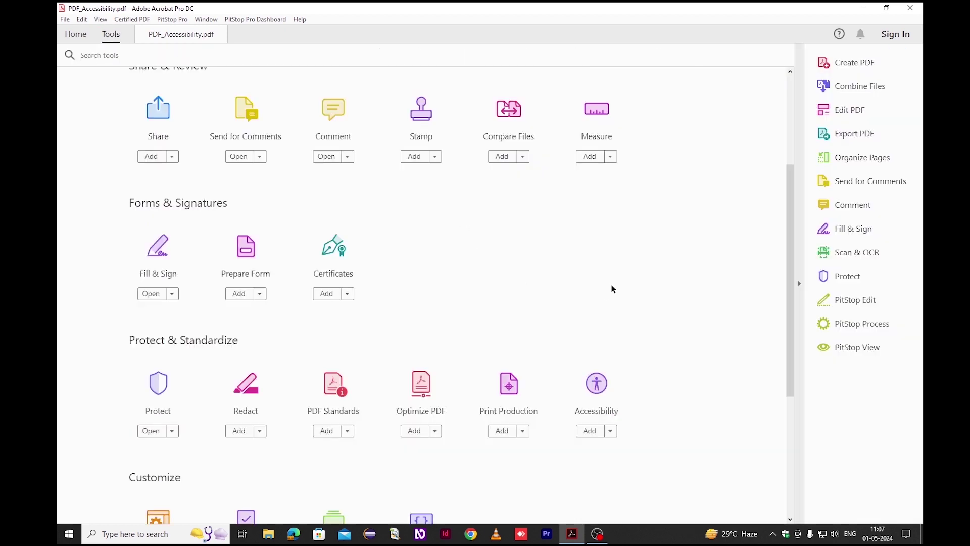
pyautogui.scroll(-2, 611, 288)
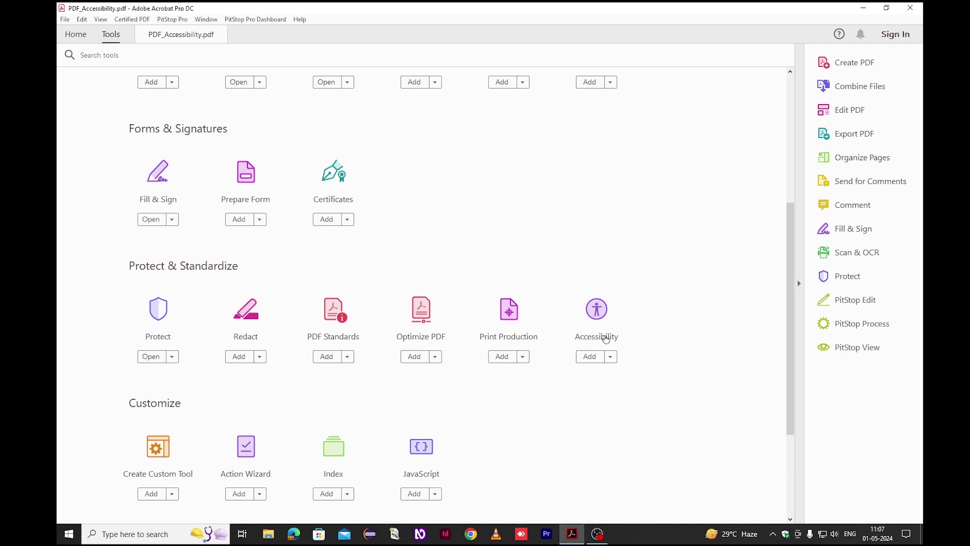
pyautogui.click(590, 357)
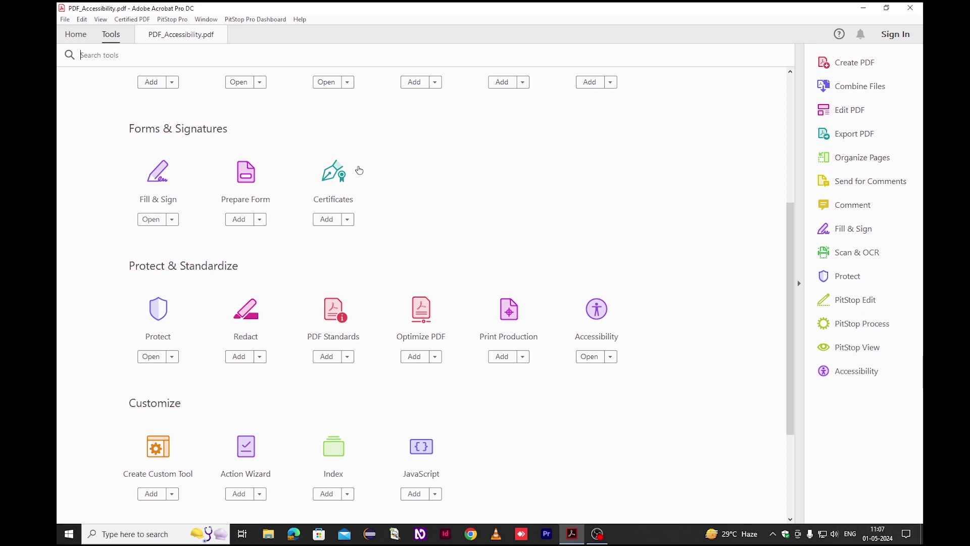
pyautogui.click(172, 33)
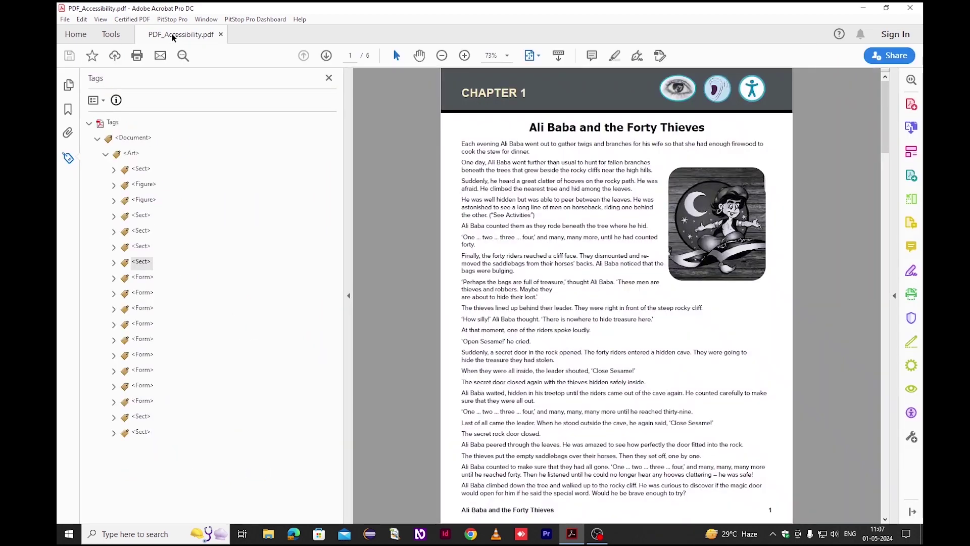
# Run a full accessibility check on all pages of the document, with an accessibility report created.
pyautogui.click(911, 413)
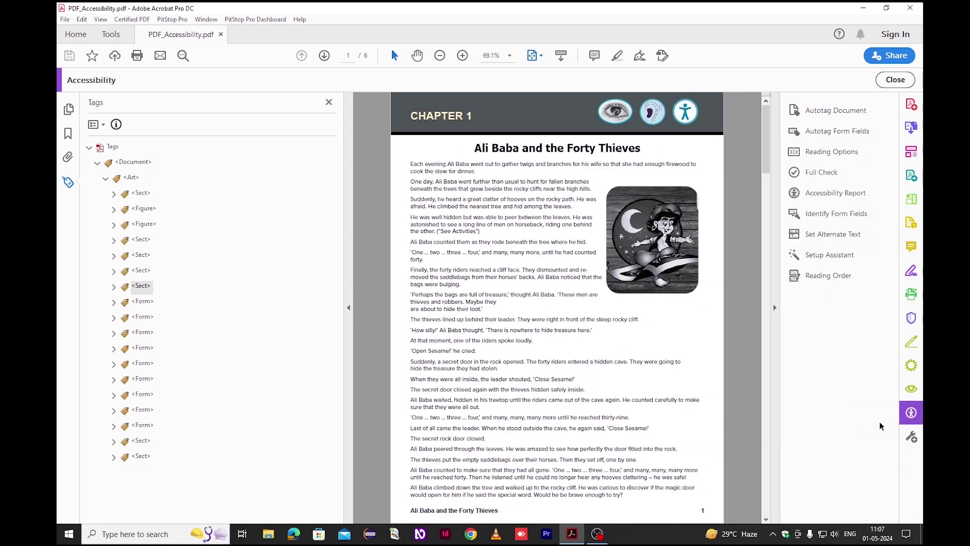
pyautogui.click(817, 173)
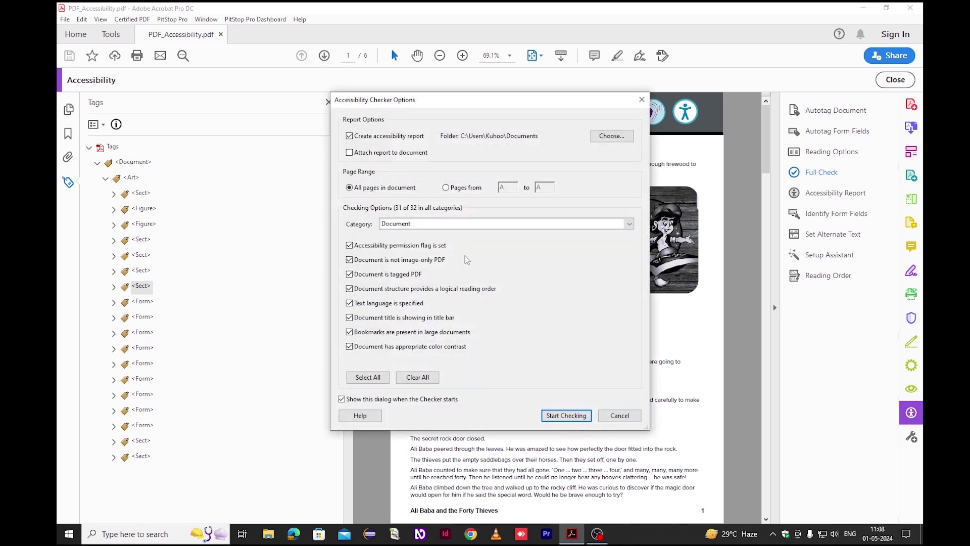
pyautogui.click(556, 415)
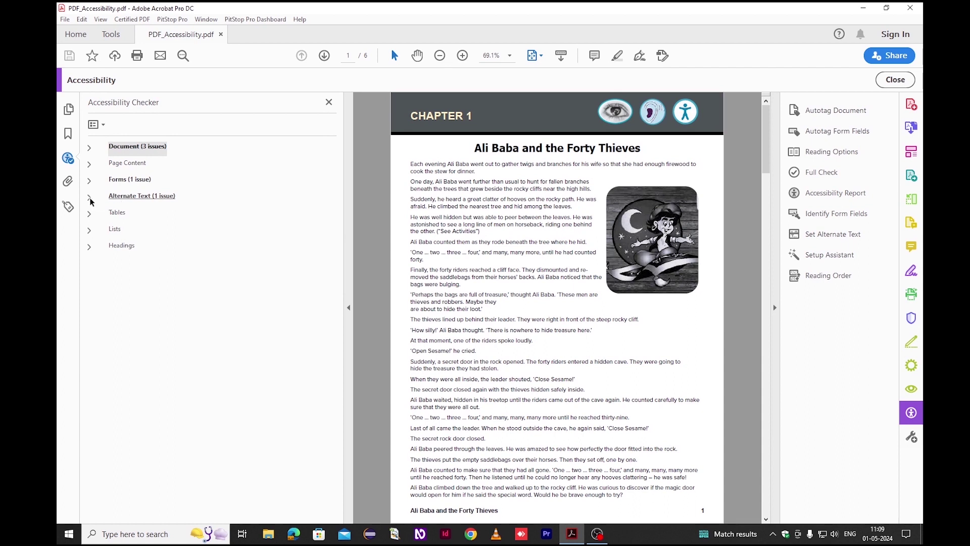
# Examine the individual check results for the Page Content, Forms, Alternate Text and Document categories.
pyautogui.click(89, 165)
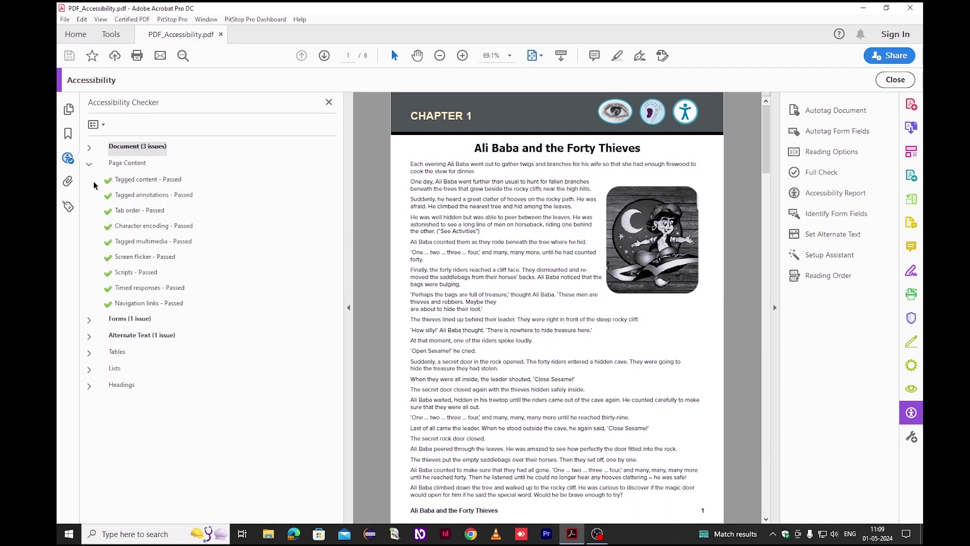
pyautogui.click(90, 320)
pyautogui.click(89, 367)
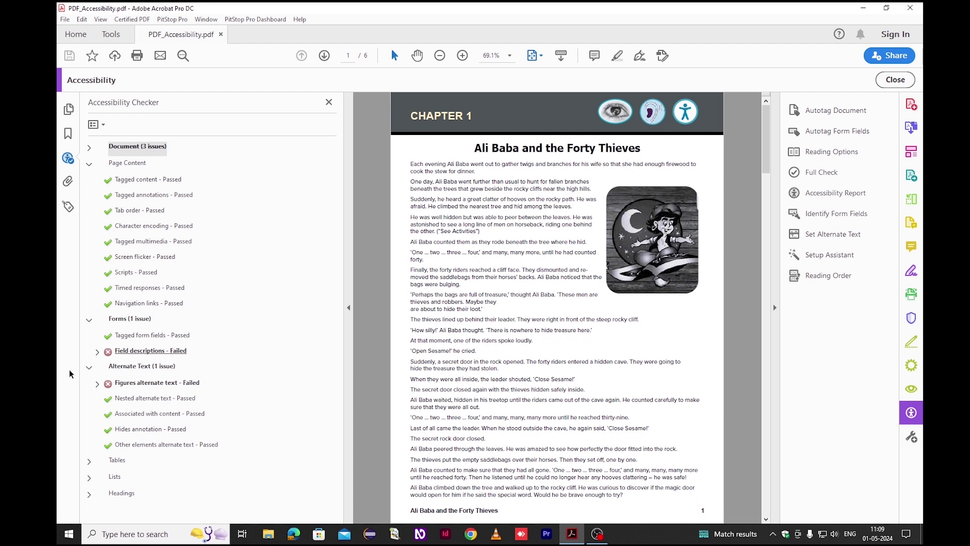
pyautogui.click(90, 148)
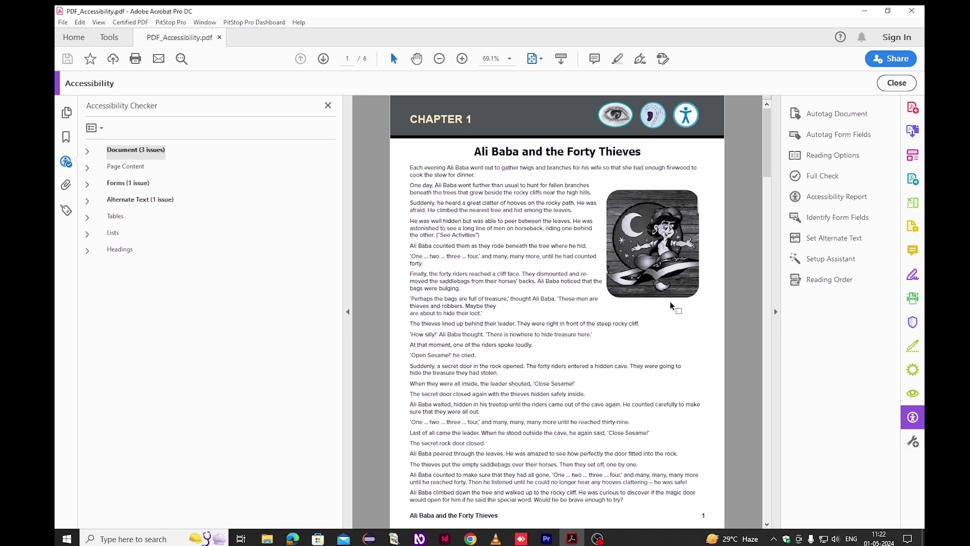
# Launch Colour Contrast Analyser from the desktop and place it over the PDF, clear of the page content.
pyautogui.click(863, 10)
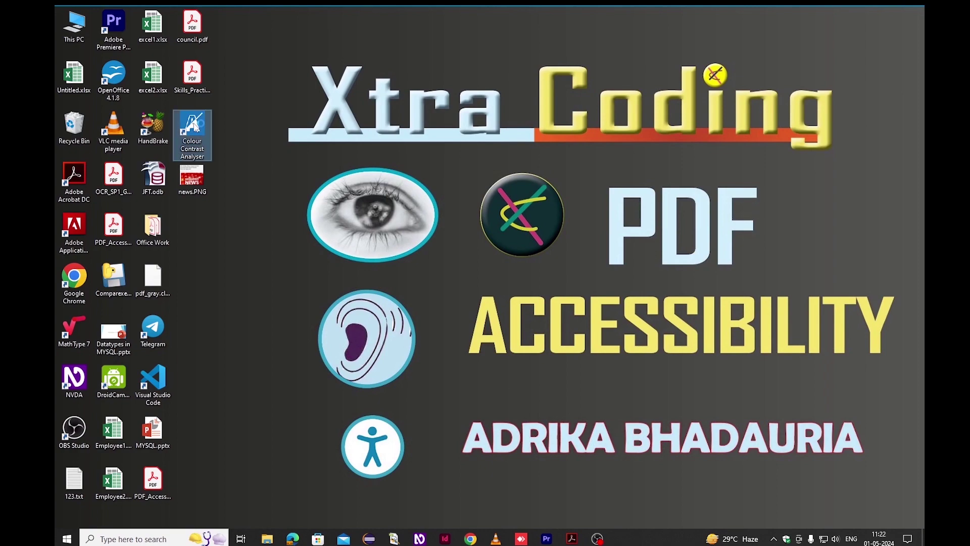
pyautogui.doubleClick(195, 126)
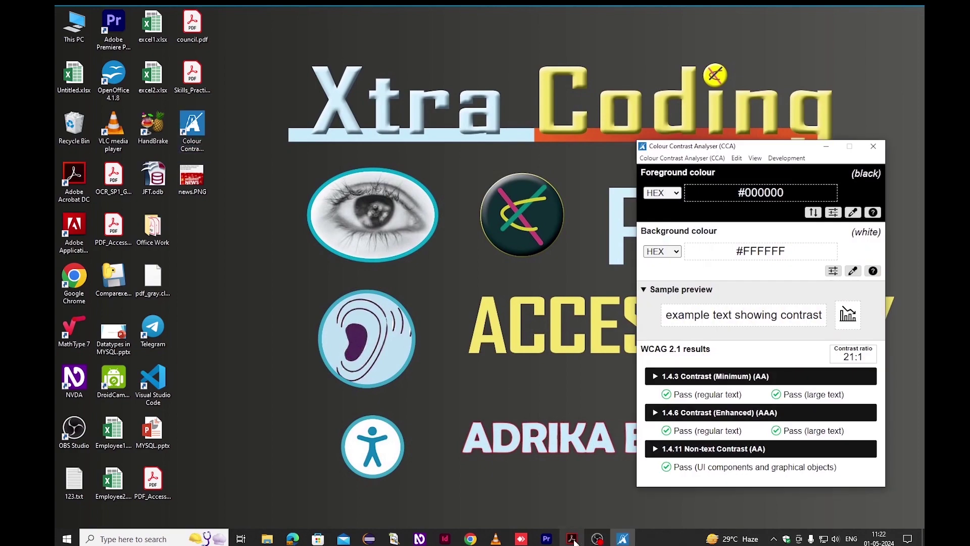
pyautogui.click(573, 538)
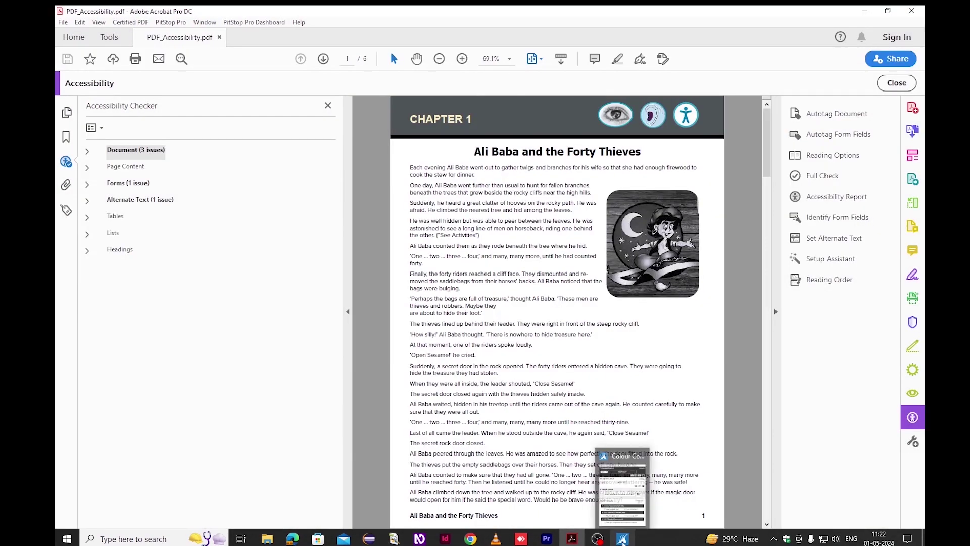
pyautogui.click(622, 538)
pyautogui.moveTo(756, 146); pyautogui.dragTo(262, 163)
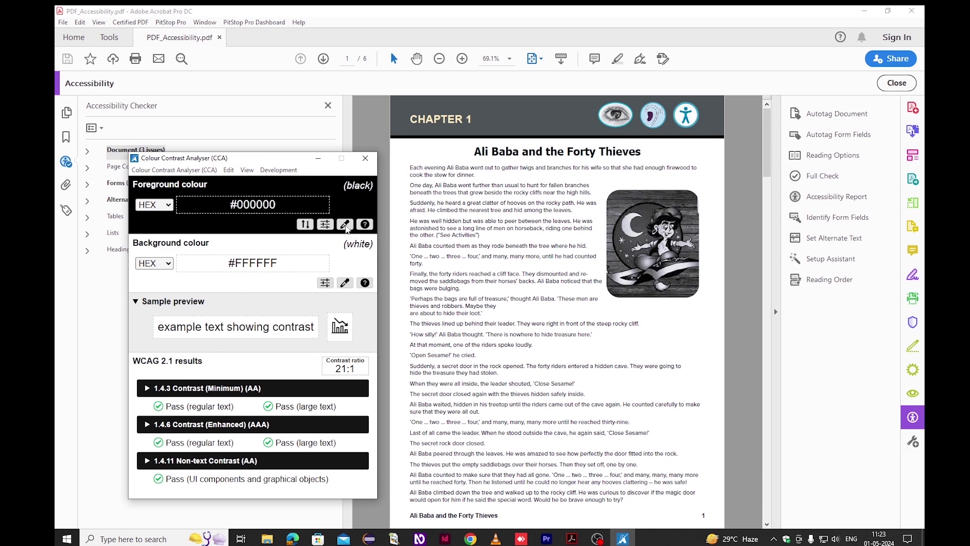
# Sample the "CHAPTER 1" lettering as the foreground colour and the dark header band behind it as the background colour.
pyautogui.click(346, 225)
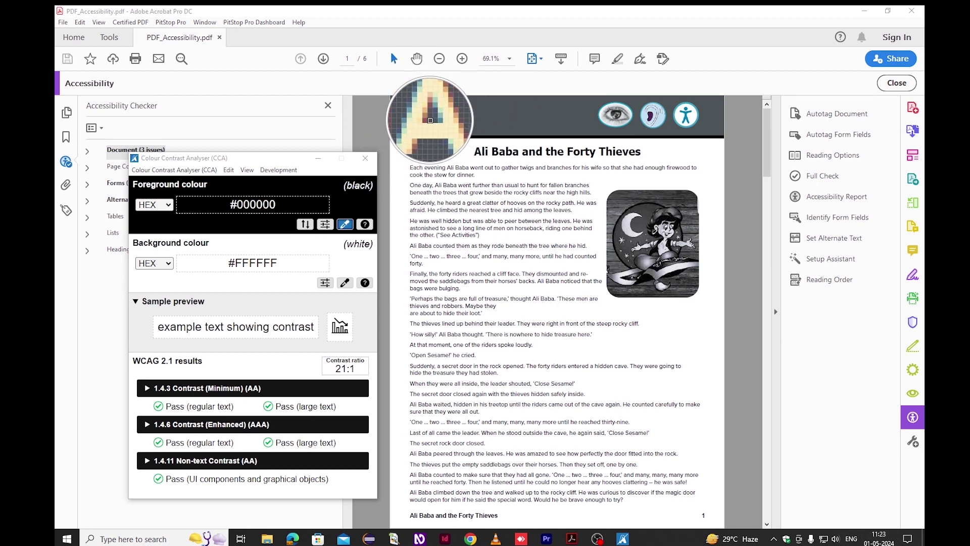
pyautogui.click(430, 121)
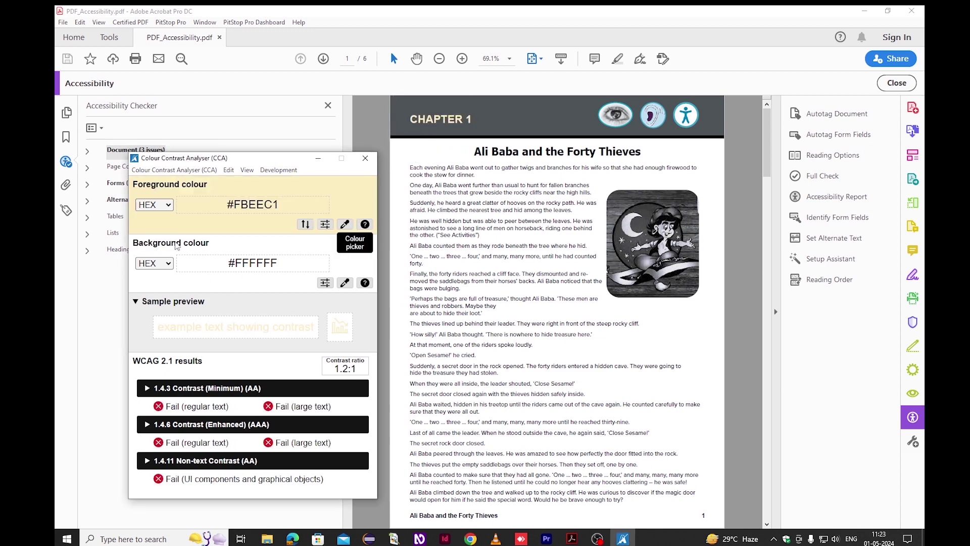
pyautogui.click(345, 283)
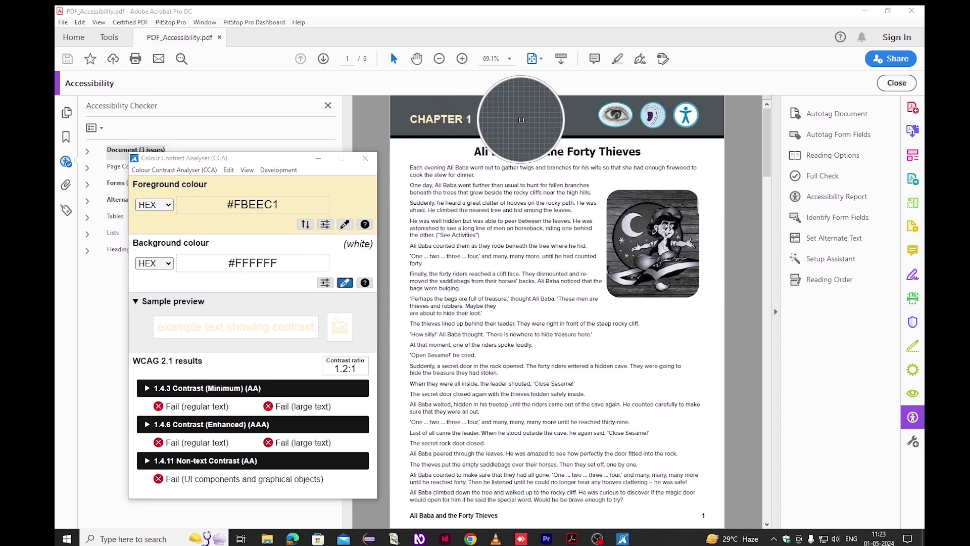
pyautogui.click(520, 119)
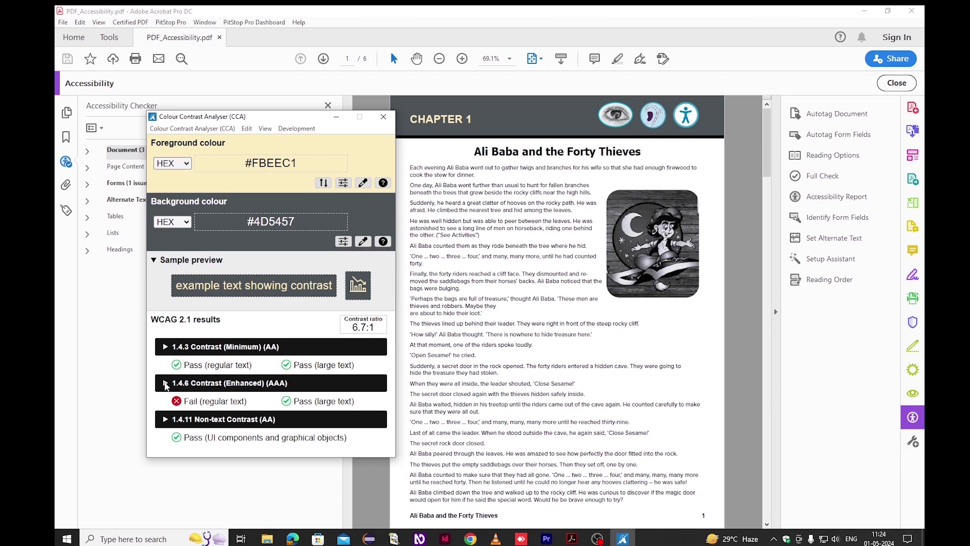
# Read the requirement text of the 1.4.6 Contrast (Enhanced) (AAA) criterion for the sampled colours and collapse it again.
pyautogui.click(166, 386)
pyautogui.moveTo(281, 117); pyautogui.dragTo(299, 70)
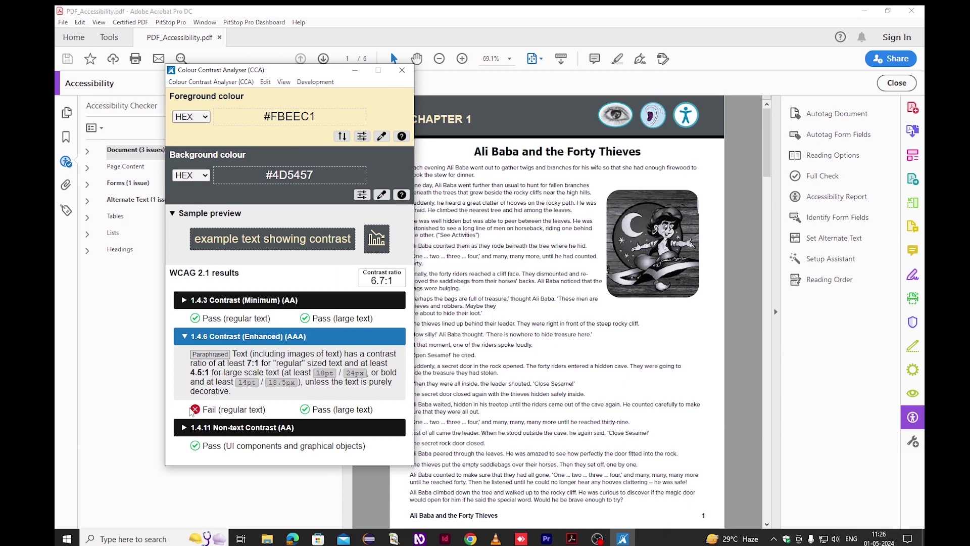
pyautogui.click(185, 338)
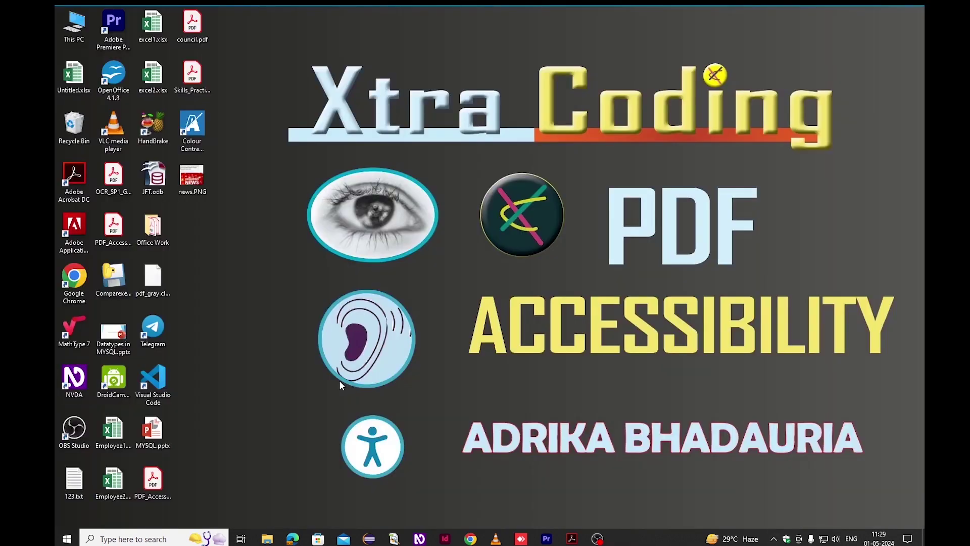
# Start the NVDA screen reader, accept its welcome options, and have it read PDF_Accessibility.pdf in Acrobat.
pyautogui.doubleClick(72, 382)
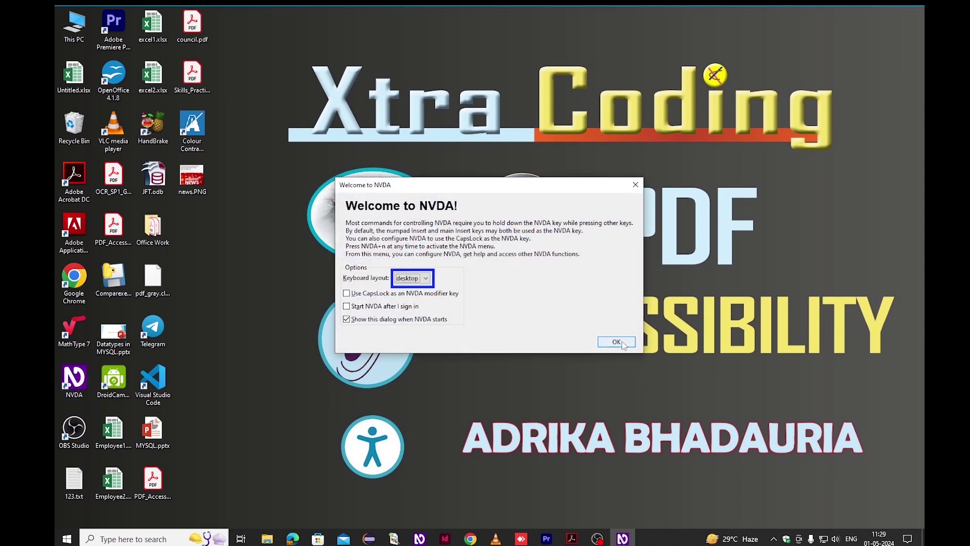
pyautogui.click(624, 343)
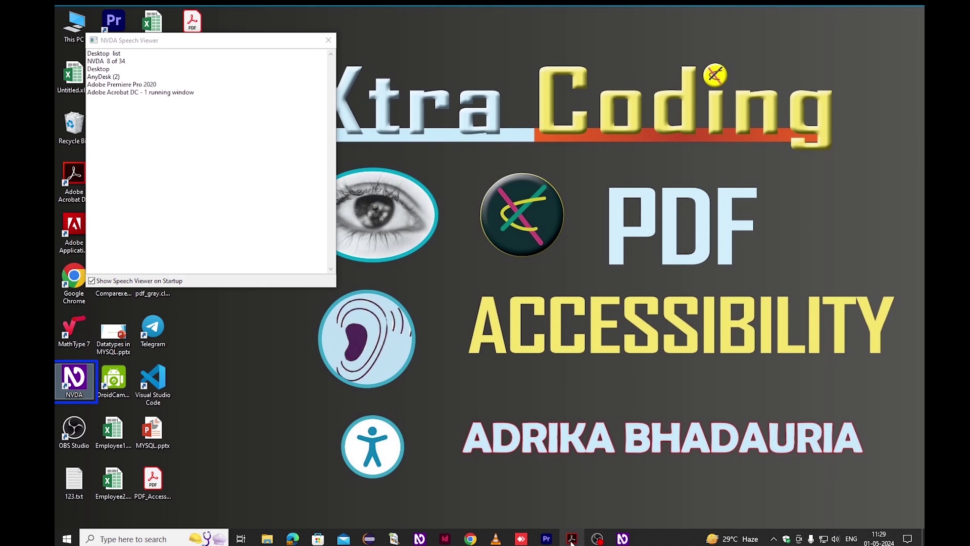
pyautogui.moveTo(573, 541)
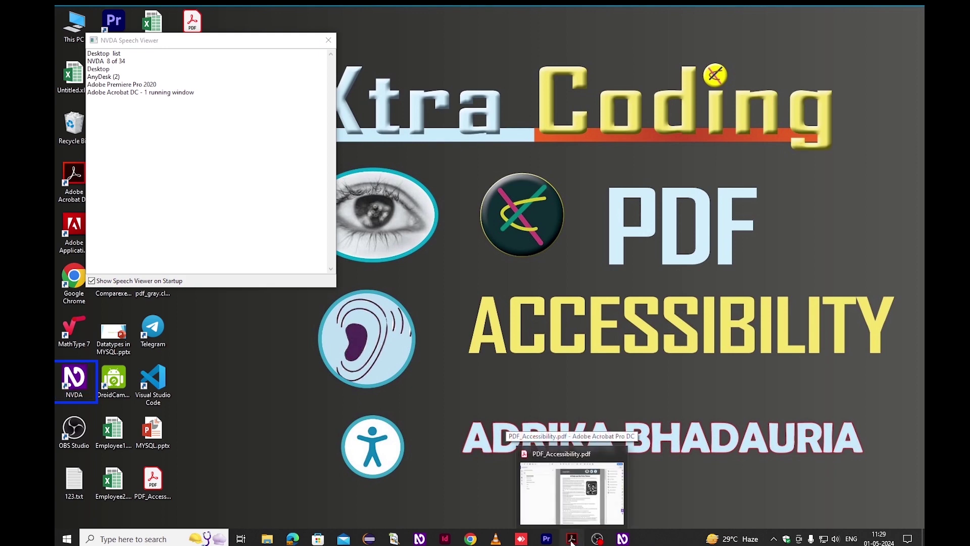
pyautogui.click(571, 540)
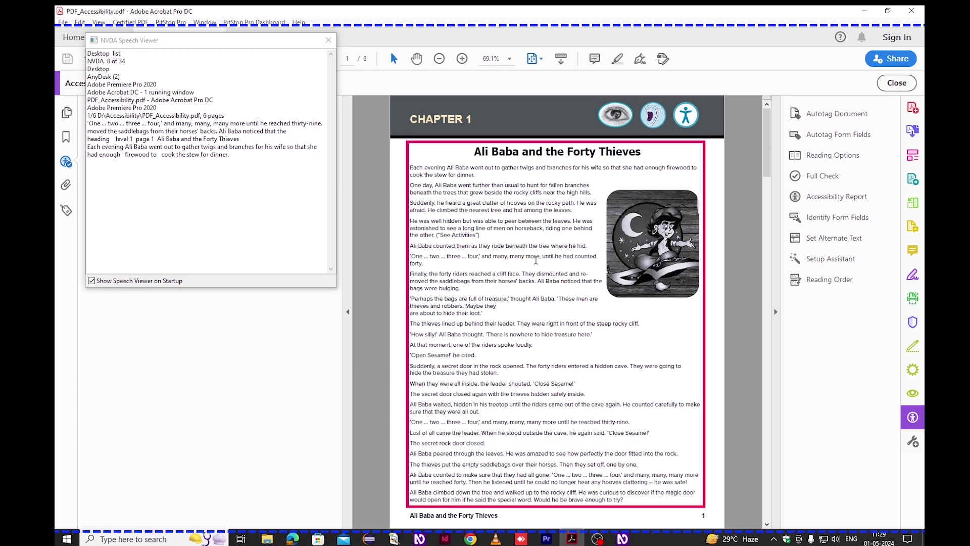
pyautogui.press('Down')
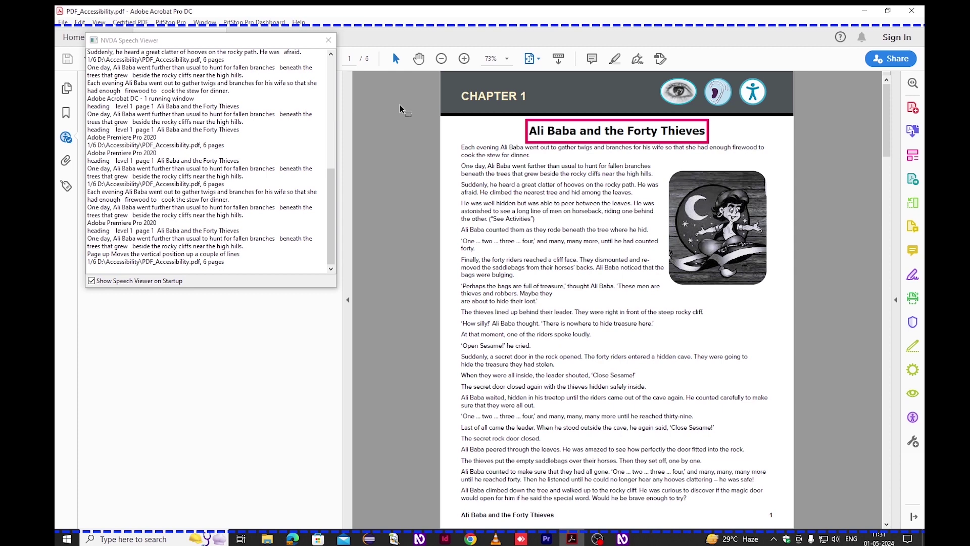
# Exit the NVDA screen reader, keeping Exit as the chosen action.
pyautogui.click(773, 539)
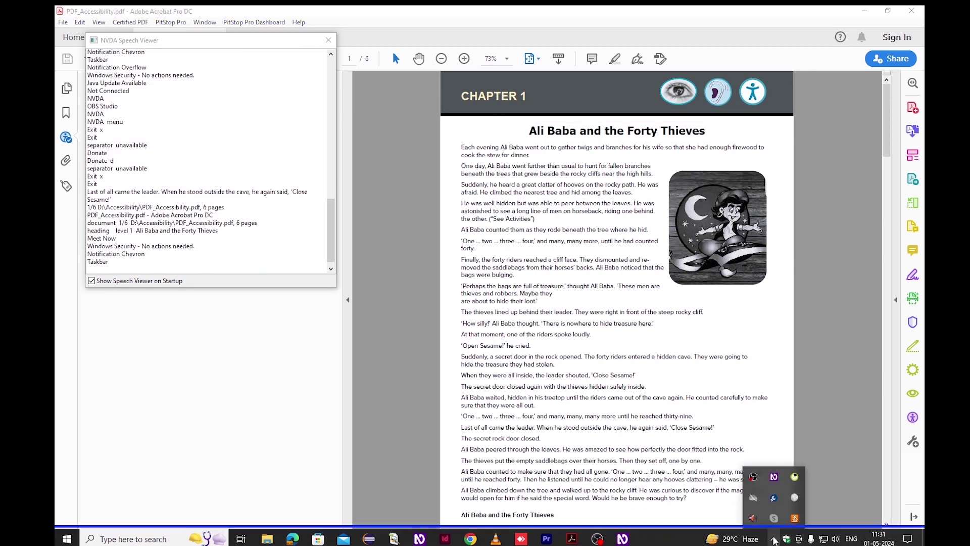
pyautogui.click(775, 477)
pyautogui.click(808, 465)
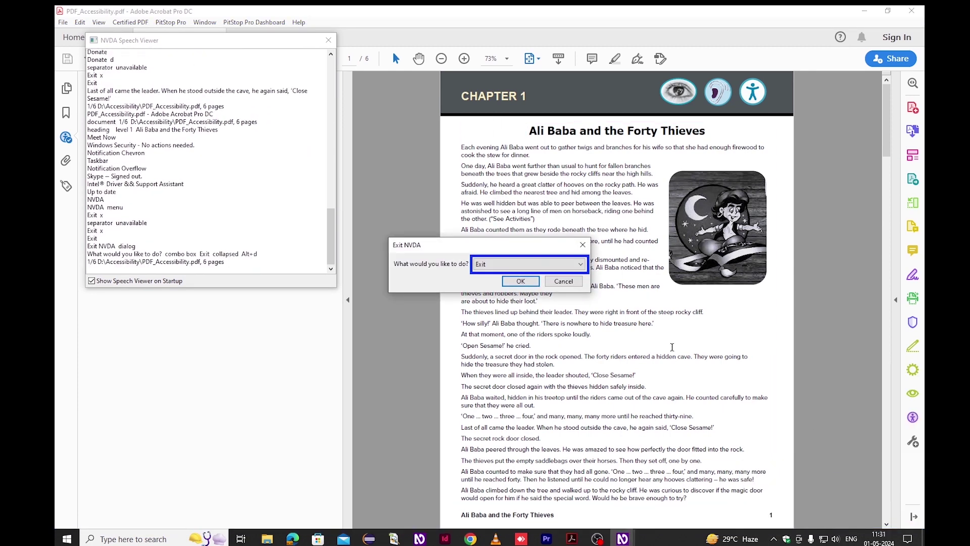
pyautogui.click(520, 282)
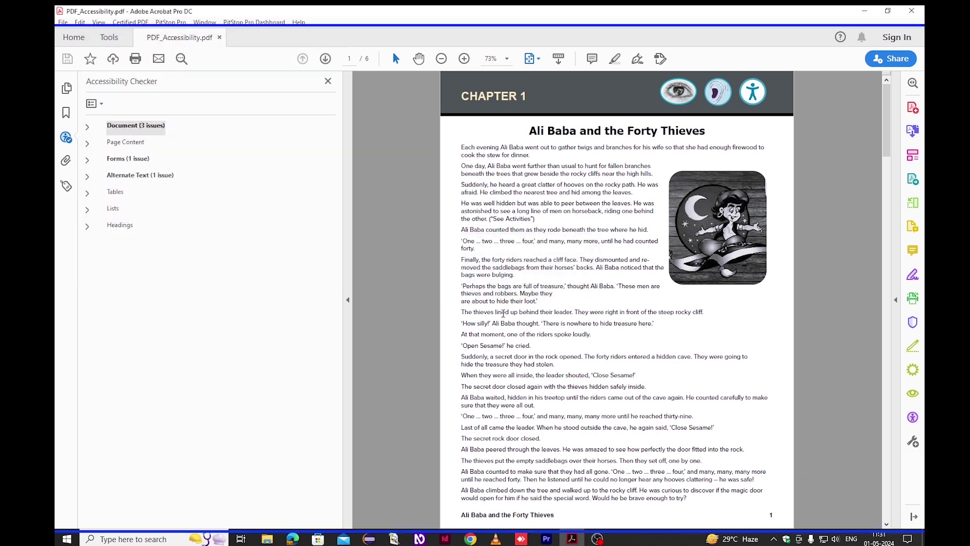